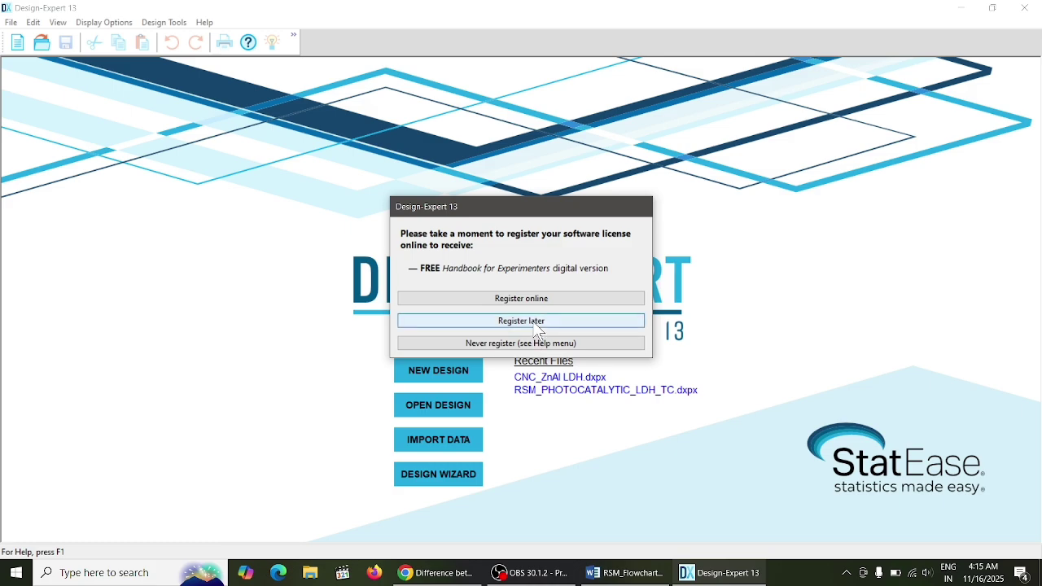
Postpone the software registration, start a new design, and choose the randomized Central Composite response surface design.
left_click(537, 326)
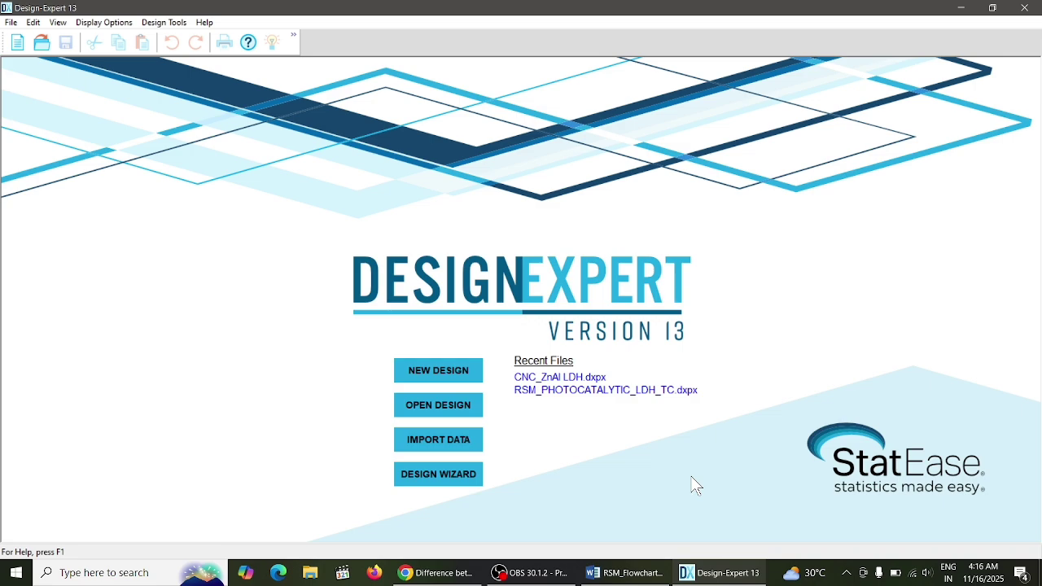
left_click(441, 376)
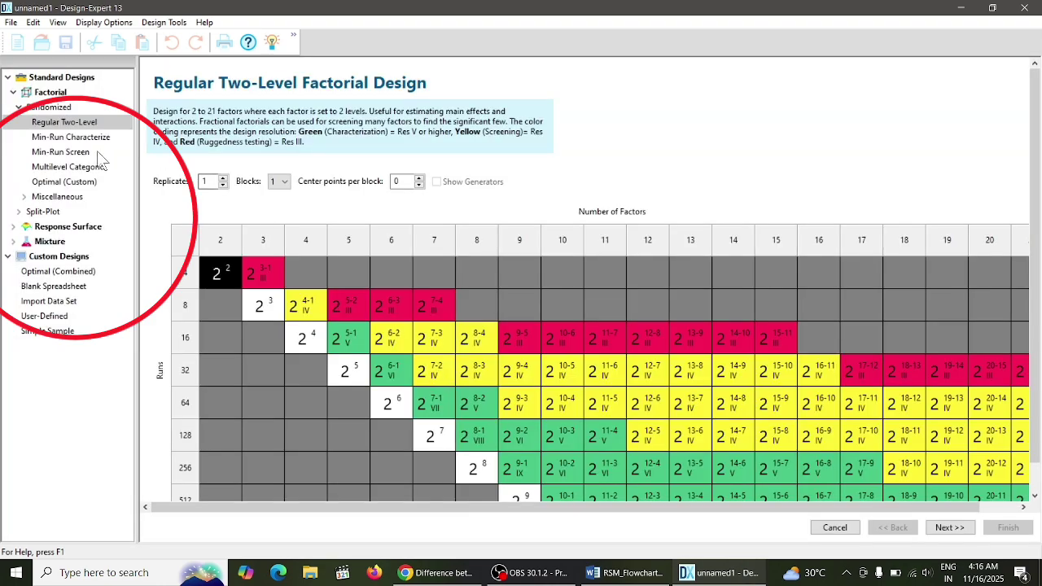
left_click(50, 232)
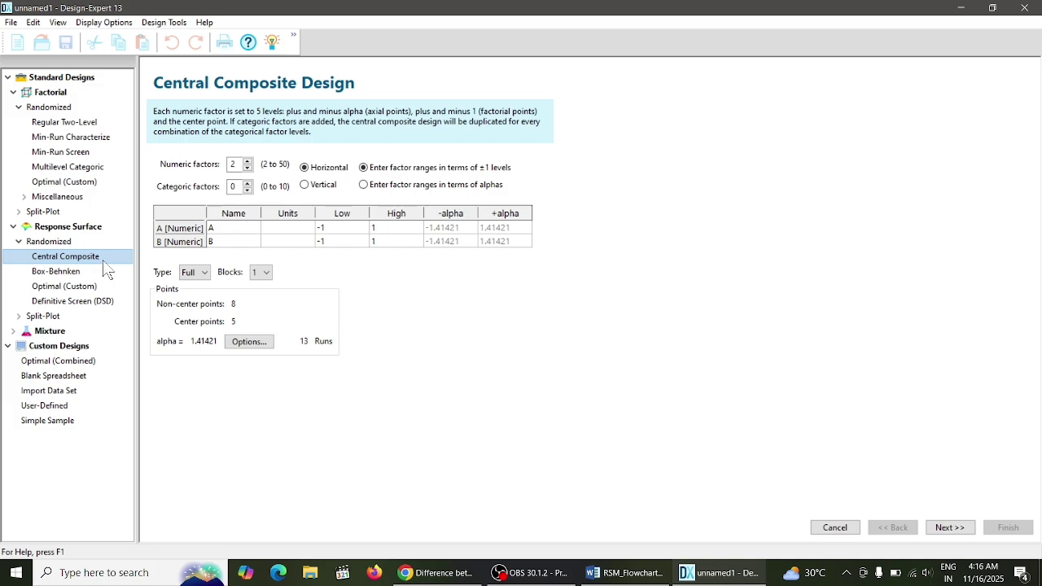
Try three numeric factors in the central composite design and return the number to 2.
left_click(249, 162)
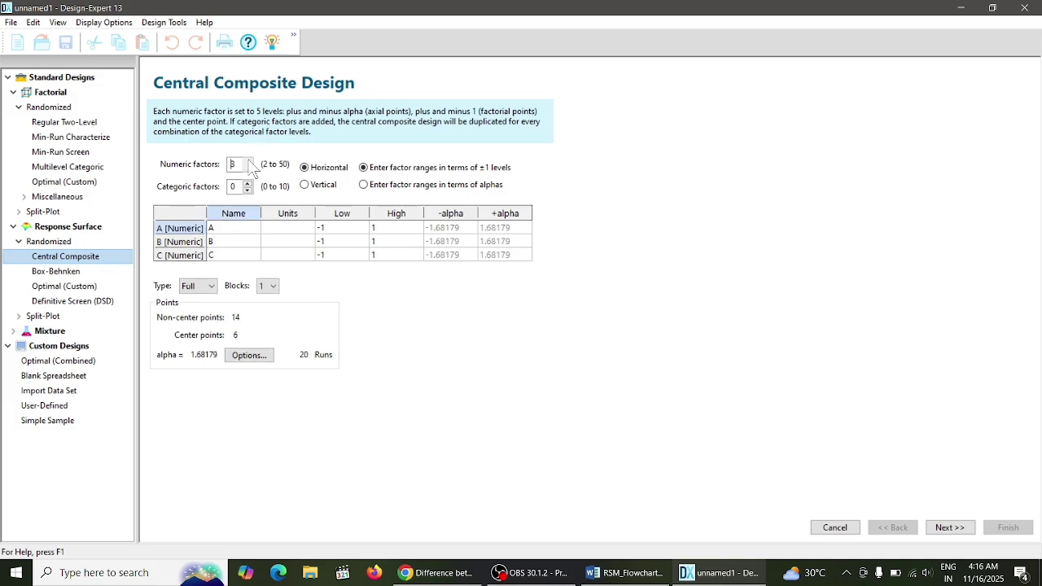
left_click(248, 169)
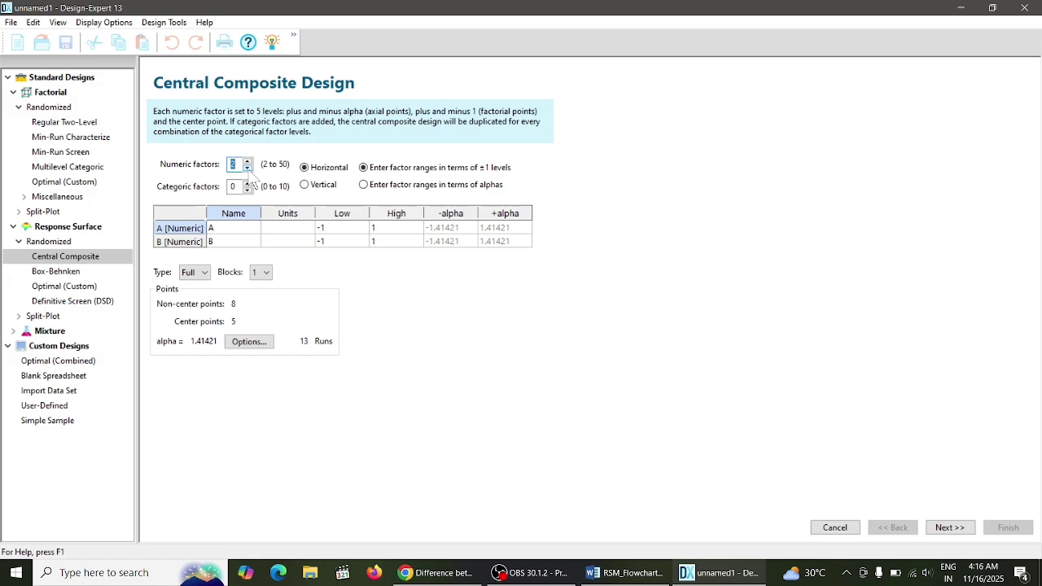
left_click(247, 182)
Examine the name, low and high fields of factors A and B in the central composite design.
left_click(228, 228)
left_click(230, 242)
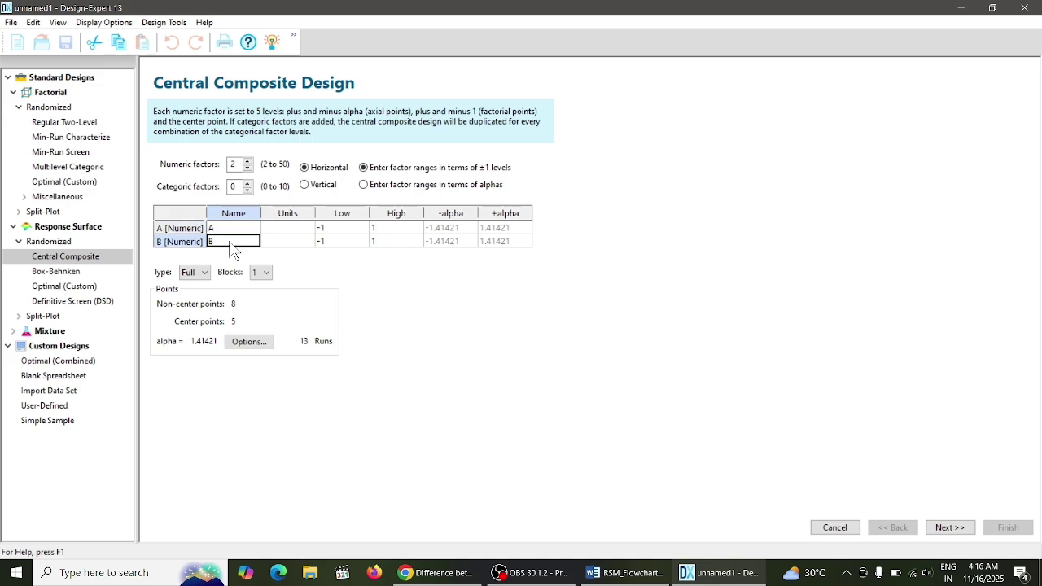
left_click(340, 230)
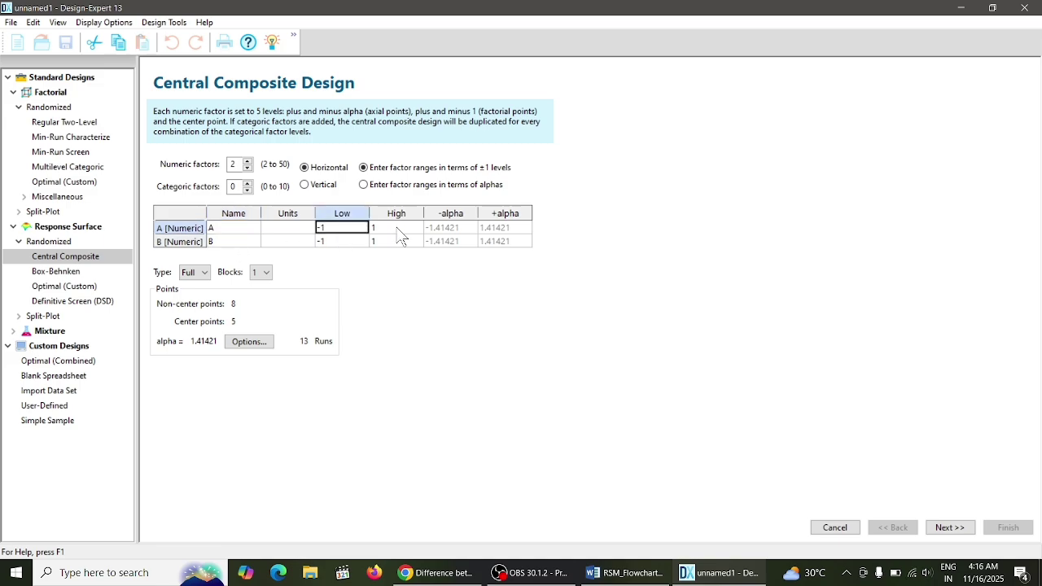
left_click(397, 229)
left_click(353, 230)
left_click(236, 230)
left_click(348, 231)
left_click(398, 232)
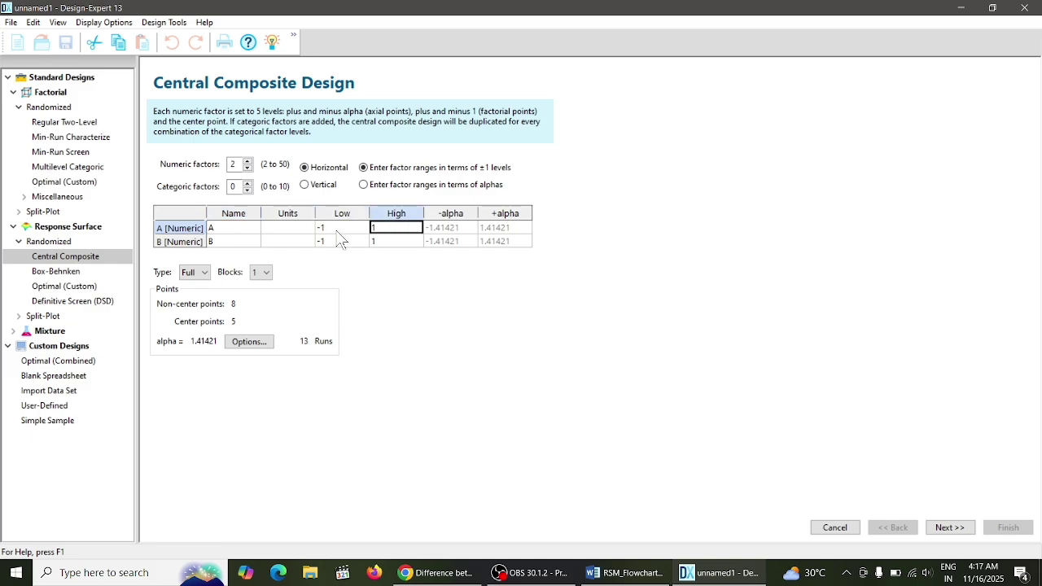
left_click(241, 243)
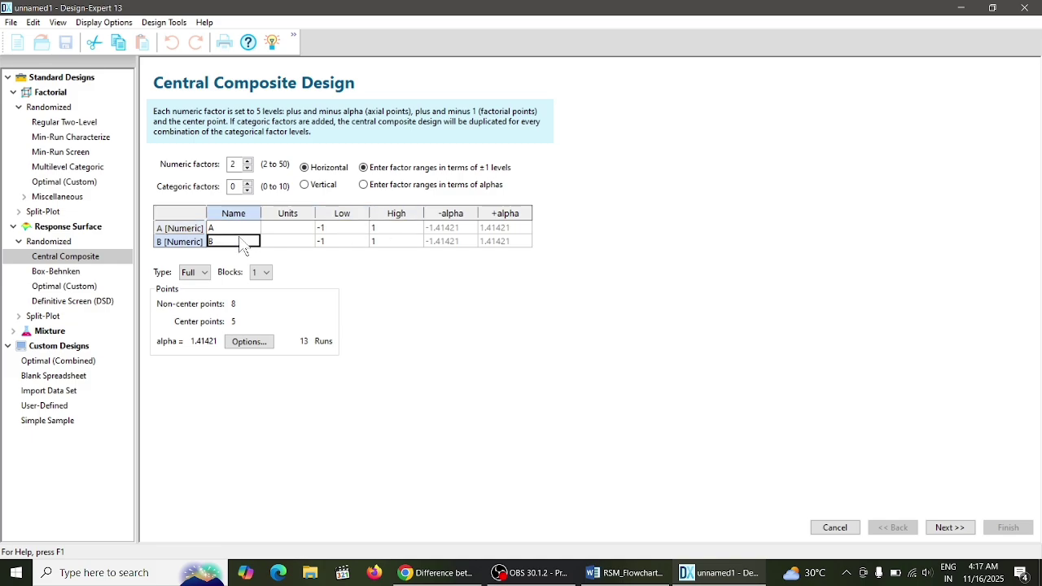
left_click(335, 243)
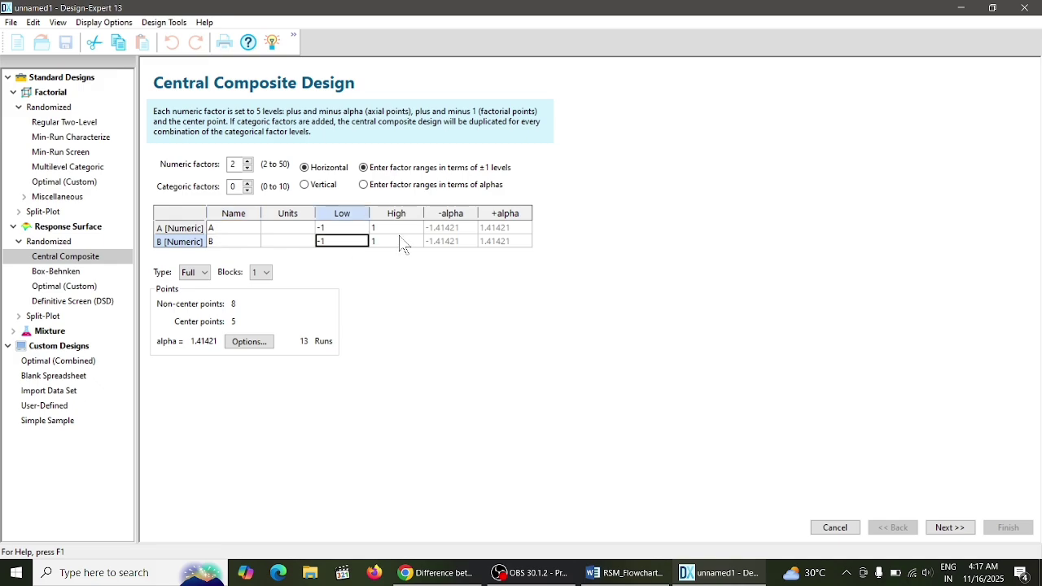
left_click(399, 242)
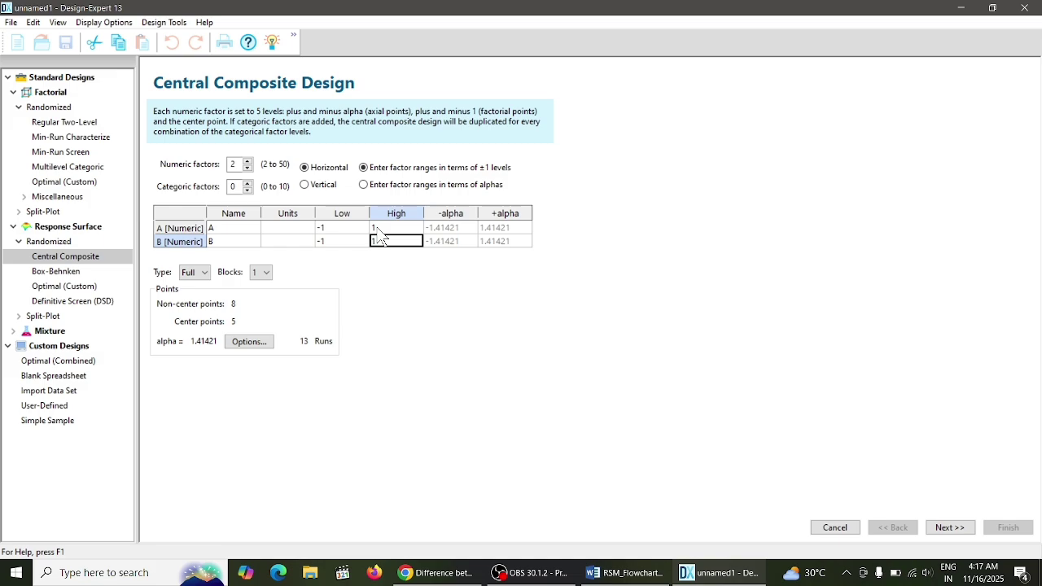
Switch to the RSM design document in Word and review the CCD, BBD and Optimal (Custom) descriptions and the practical selection summary.
left_click(643, 577)
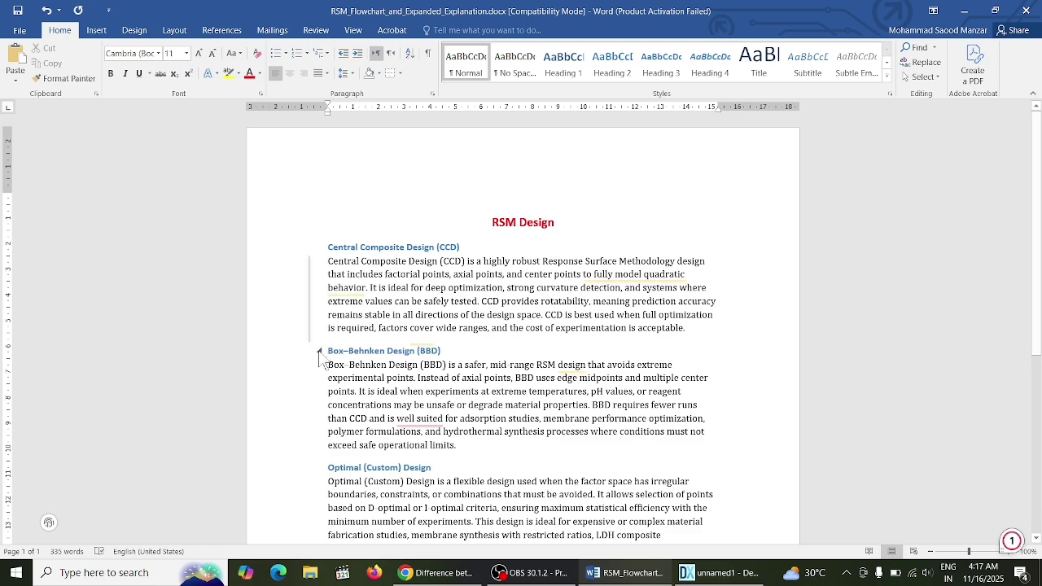
left_click(486, 368)
type(",")
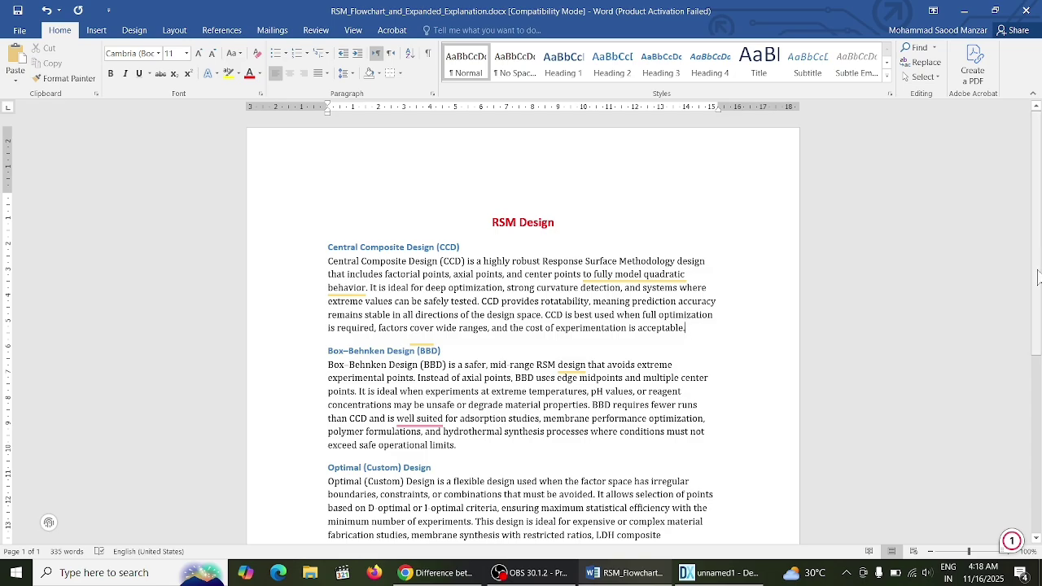
scroll(1039, 314, "down", 2)
scroll(1039, 313, "down", 3)
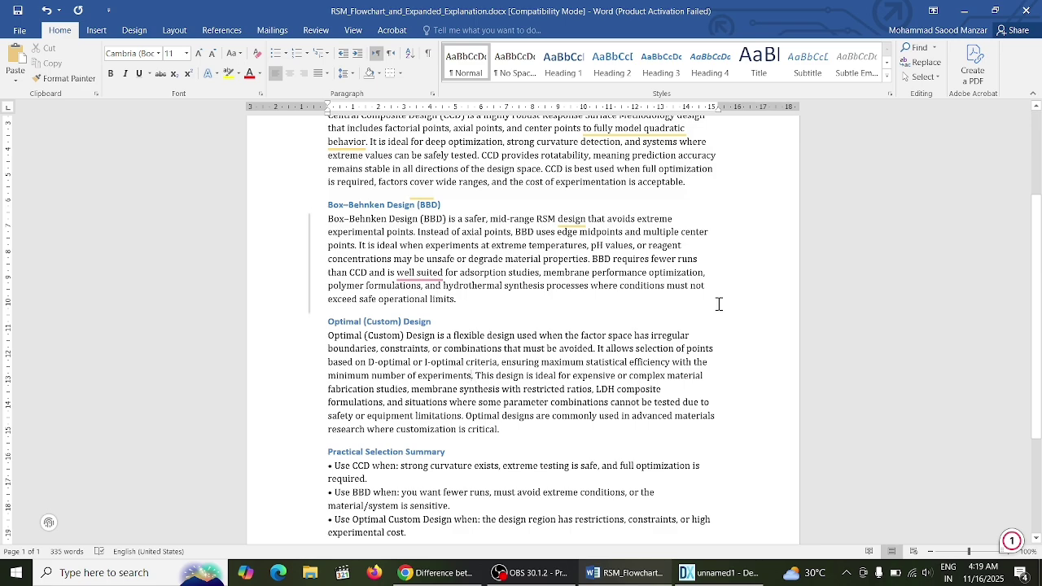
scroll(1039, 371, "down", 2)
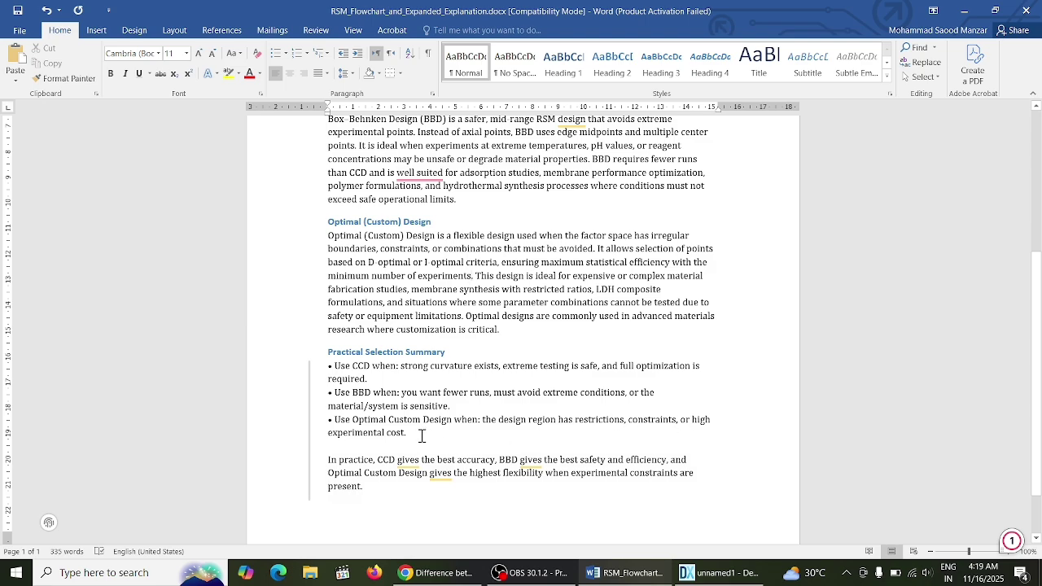
double_click(384, 461)
left_click_drag(421, 457, 494, 461)
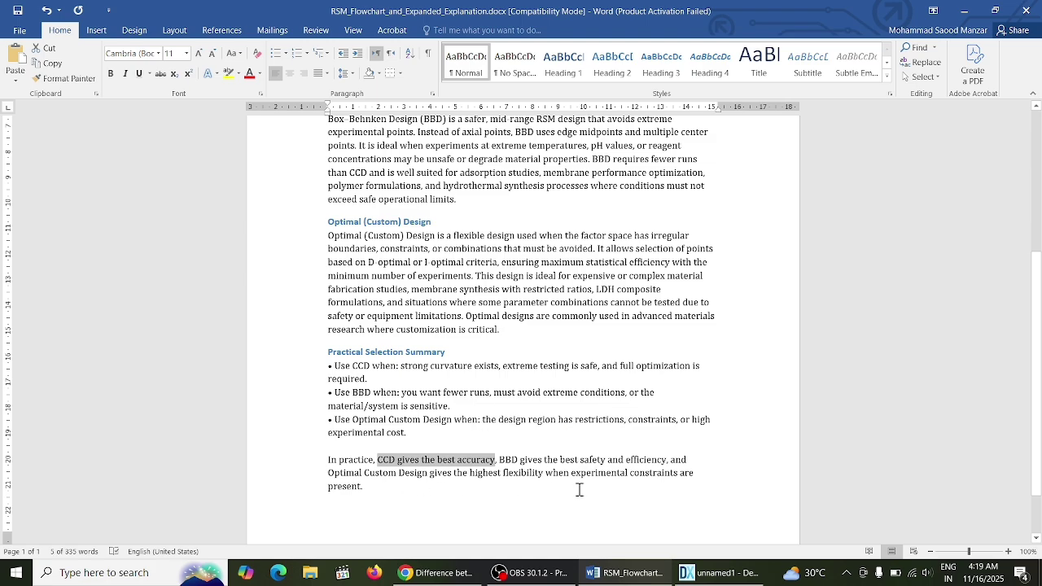
Return to Design-Expert, compare the Central Composite, Box-Behnken and Optimal (Custom) designs, and choose Box-Behnken.
left_click(727, 573)
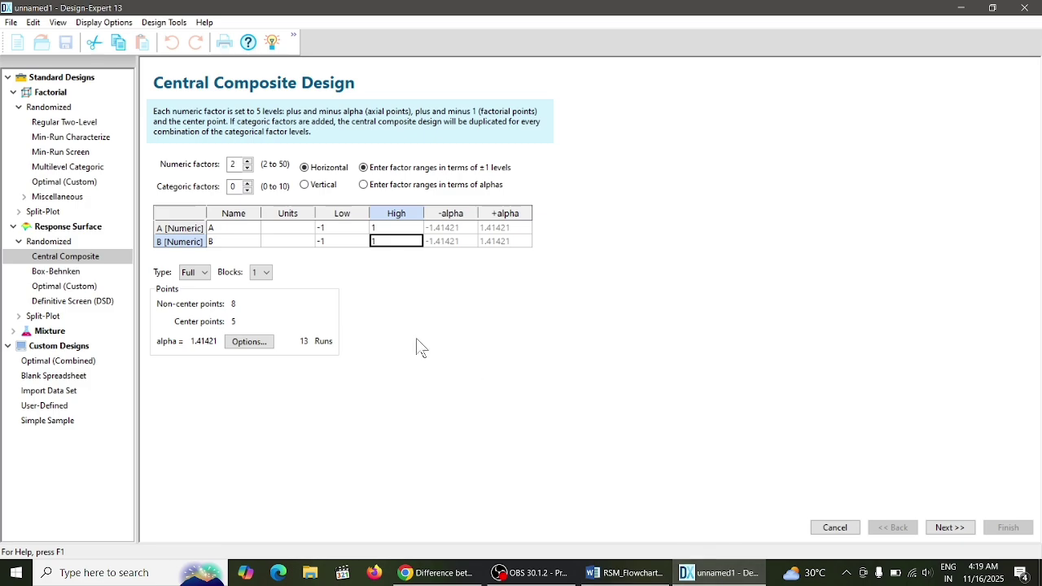
left_click(68, 275)
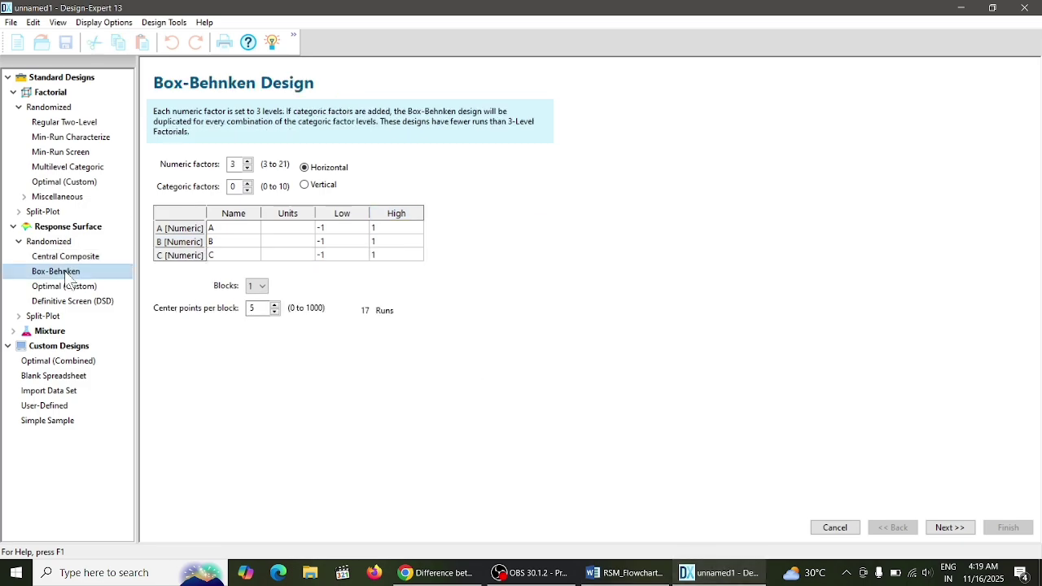
left_click(70, 293)
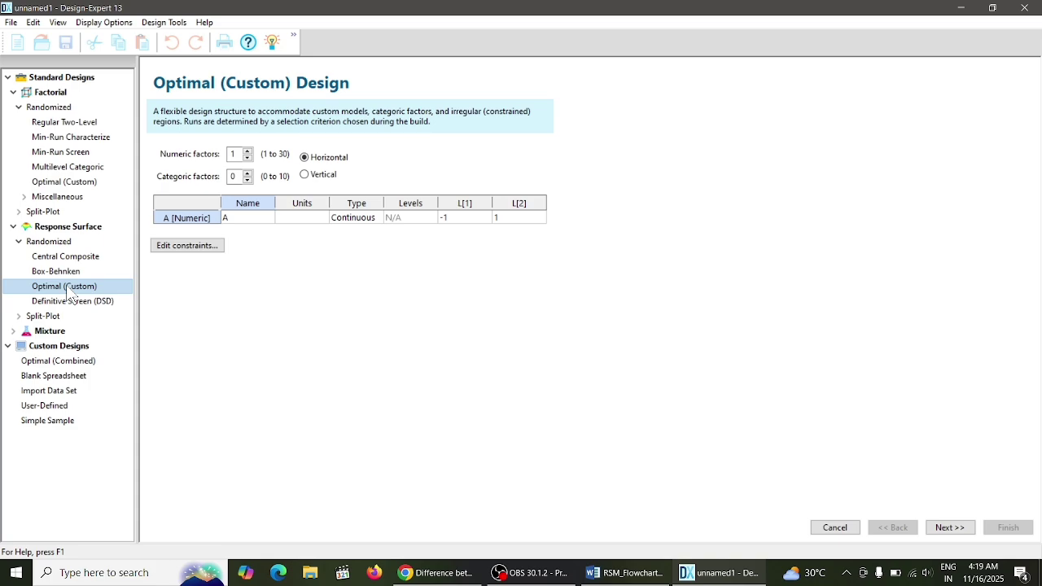
left_click(78, 258)
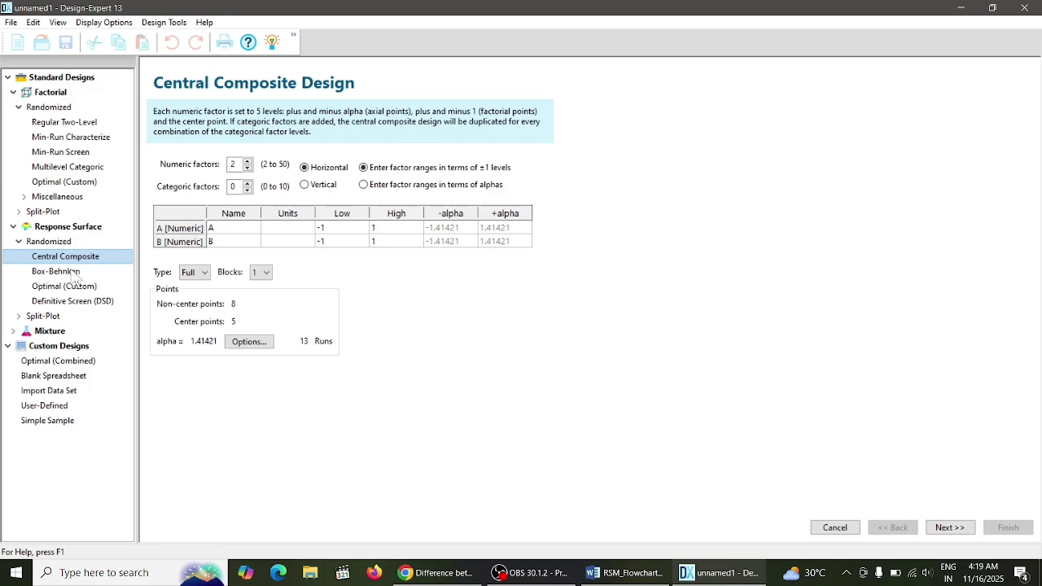
left_click(75, 277)
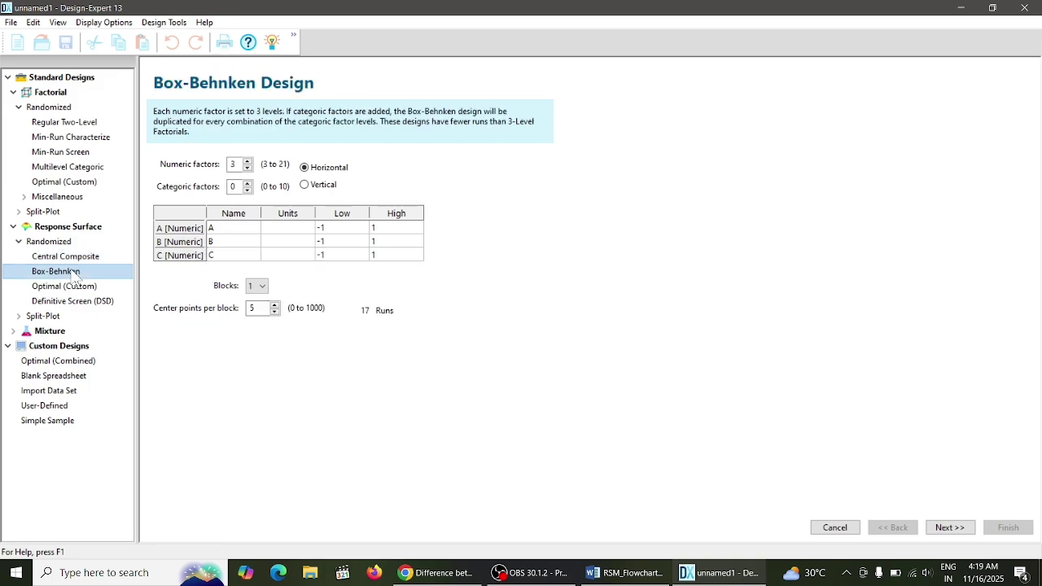
Try five numeric factors in the Box-Behnken design and bring the number back down to 3.
left_click(236, 228)
left_click(248, 161)
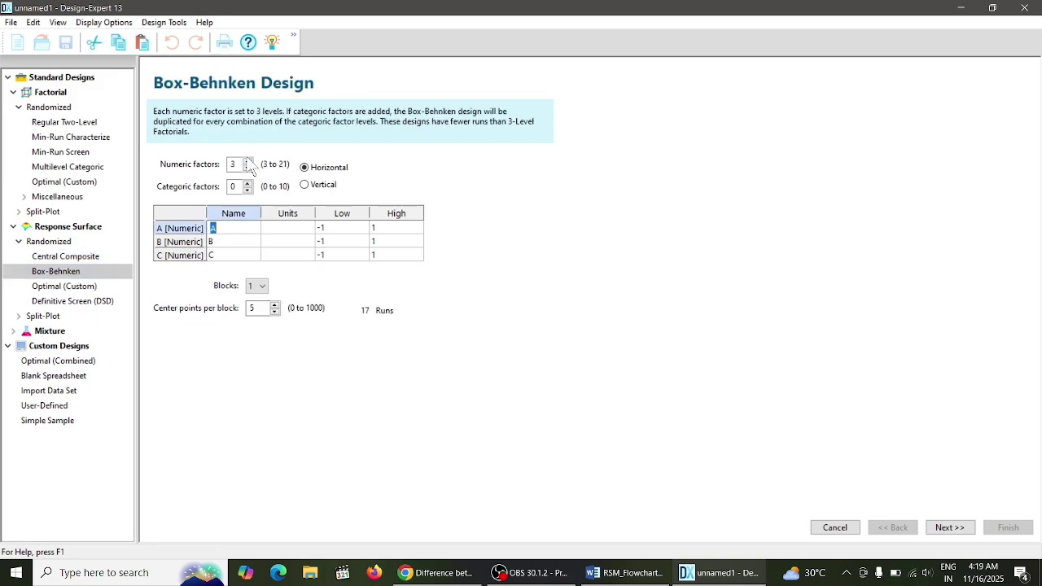
left_click(248, 161)
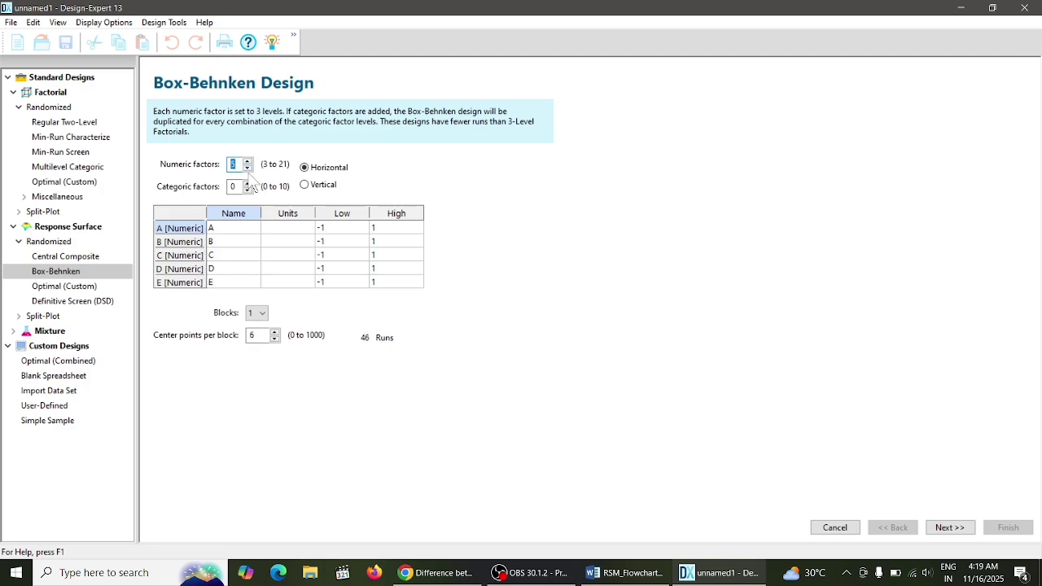
left_click(247, 168)
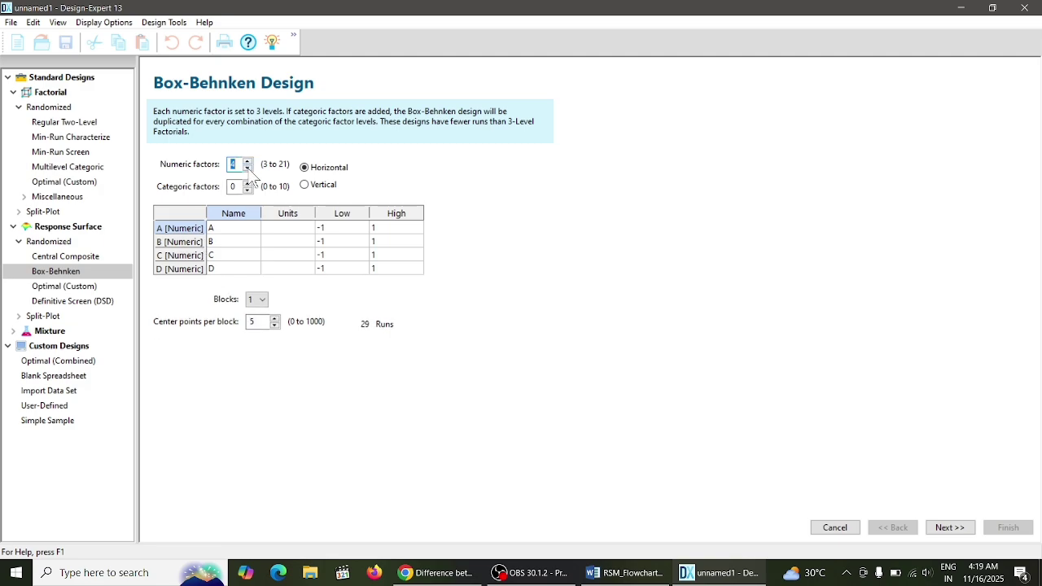
left_click(248, 168)
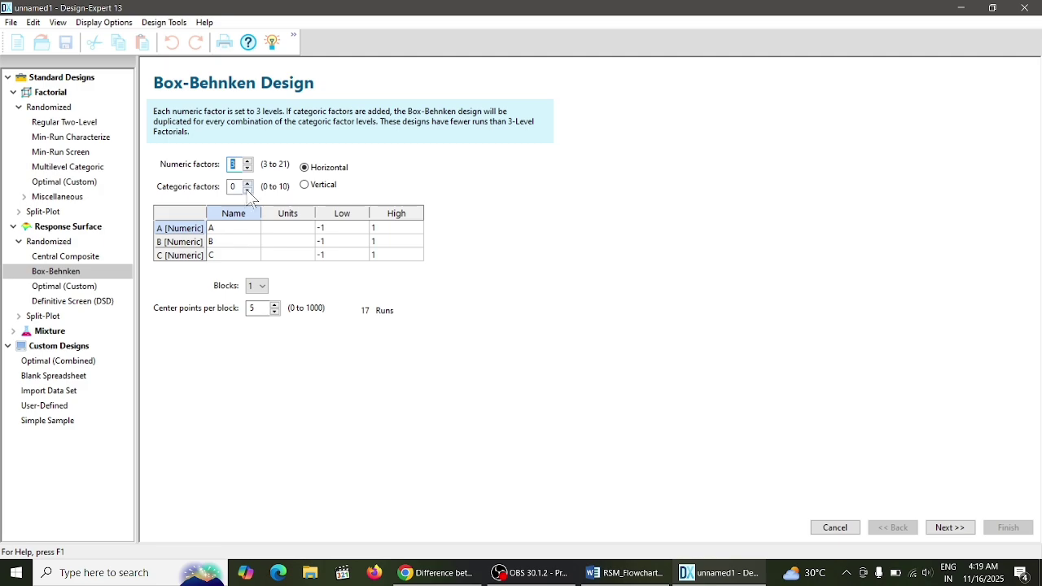
left_click(247, 184)
Name factor A "ph" and set its low level to 2 and high level to 6.
left_click(231, 228)
type("ph")
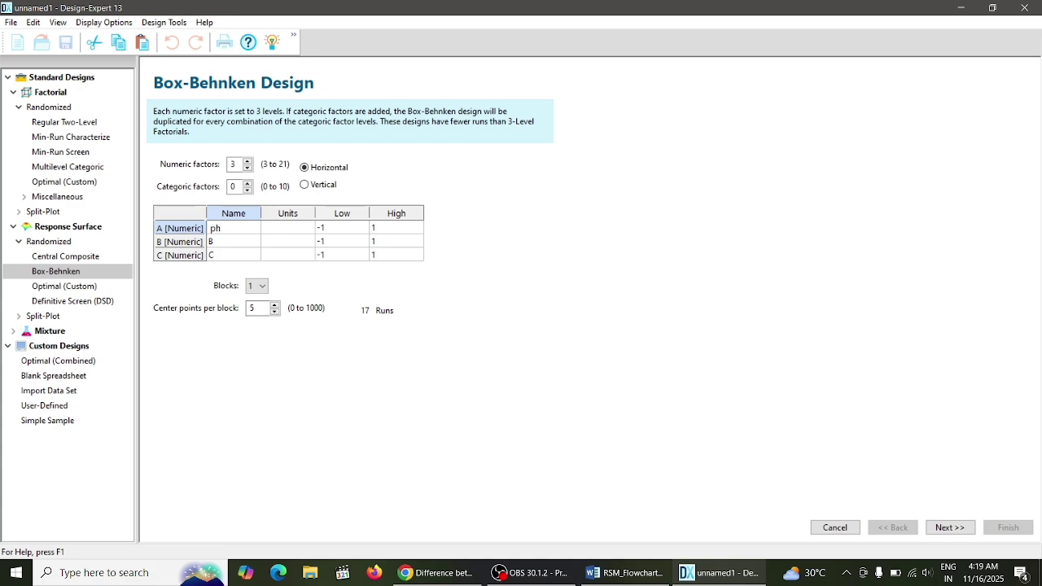
left_click(340, 231)
type("2")
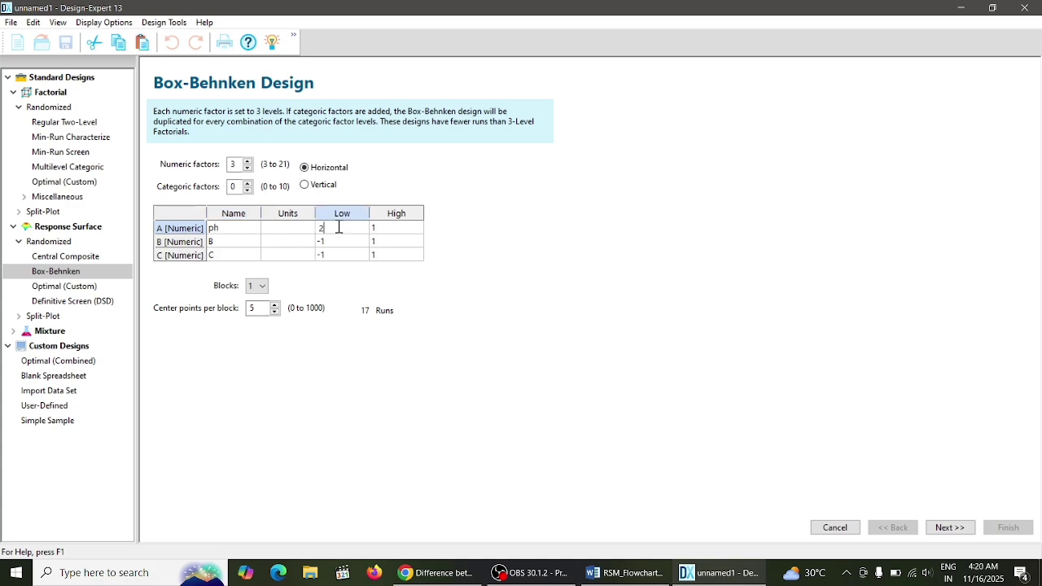
left_click(393, 231)
type("6")
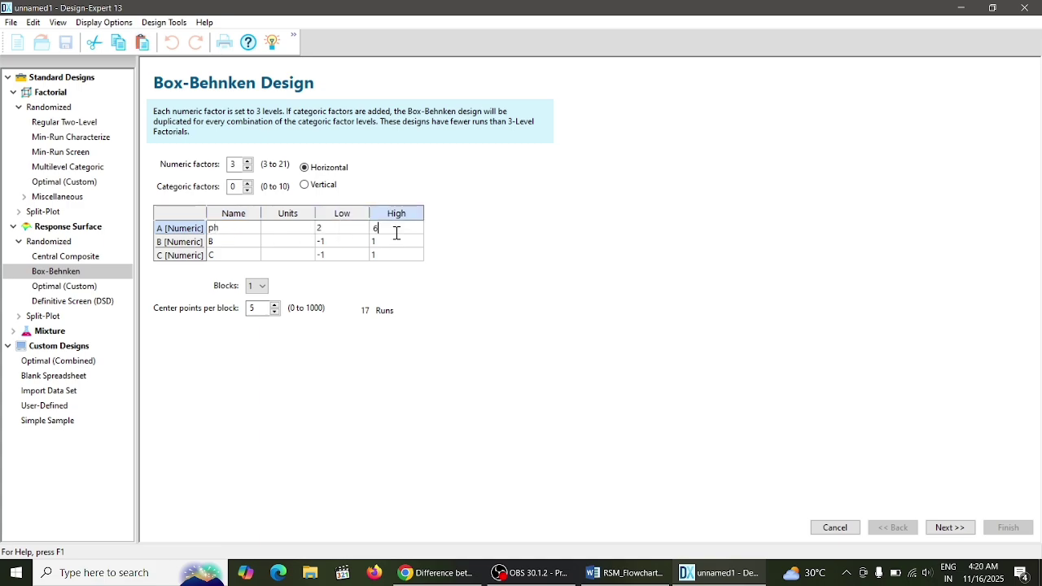
Name factor B "concentration" and set its low level to 20 and high level to 100.
left_click(232, 244)
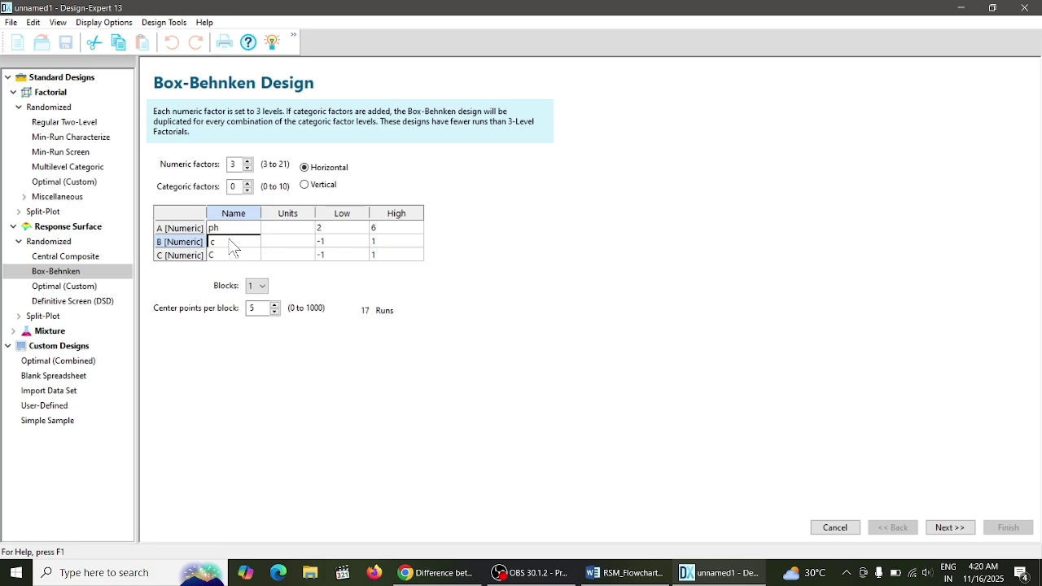
type("concentration")
key("Tab")
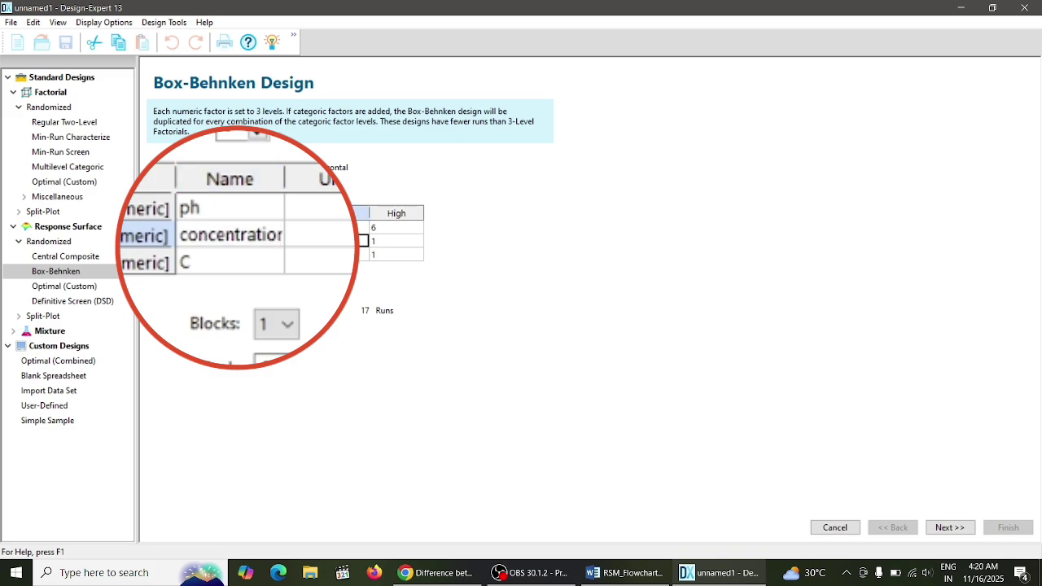
left_click(384, 242)
type("100")
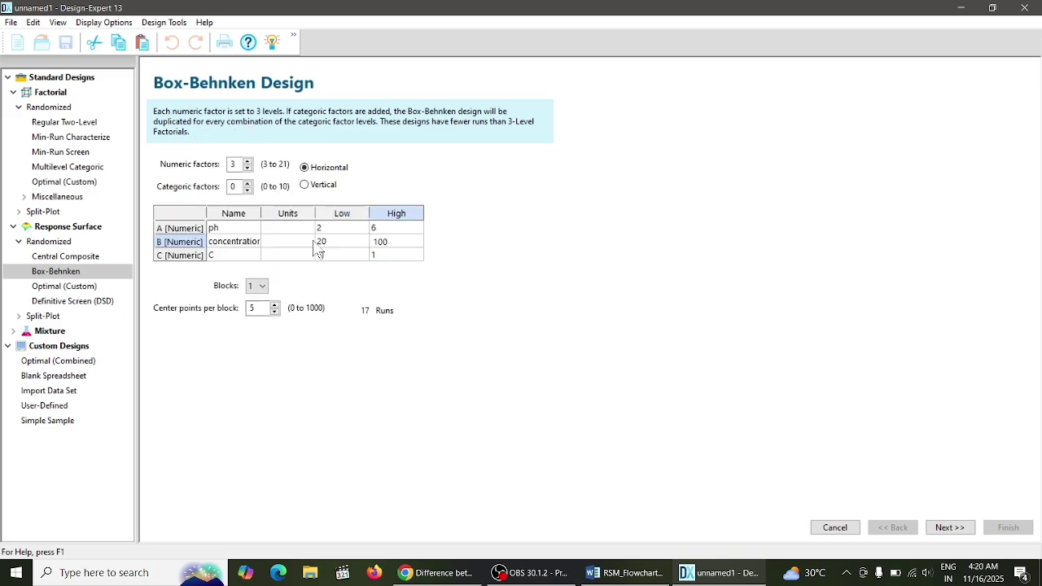
Name factor C "Temperature", set its low level to 5 and high level to 10, and continue to the response definition.
left_click(238, 257)
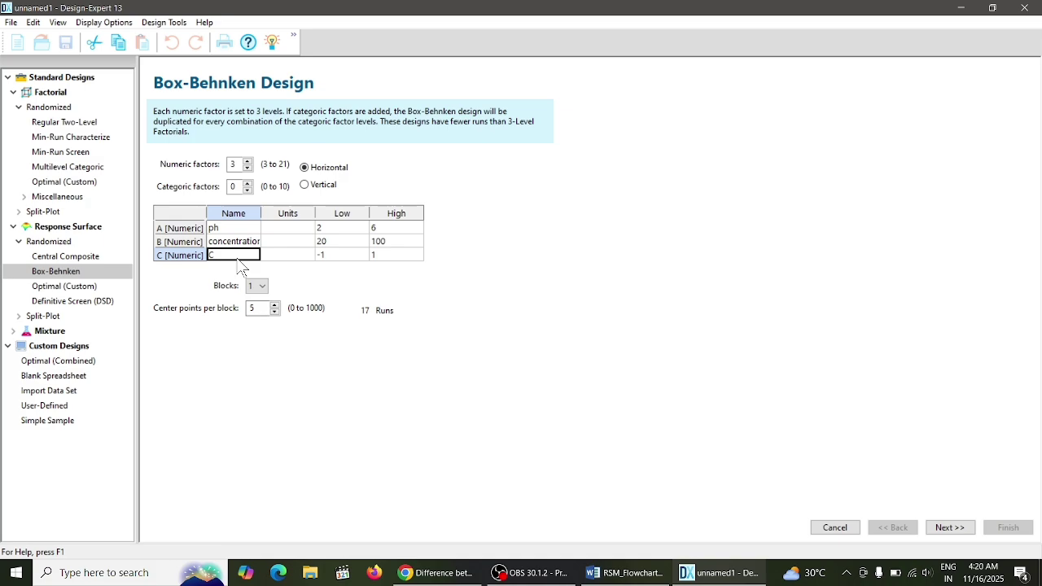
type("Temperature")
left_click(327, 256)
type("5")
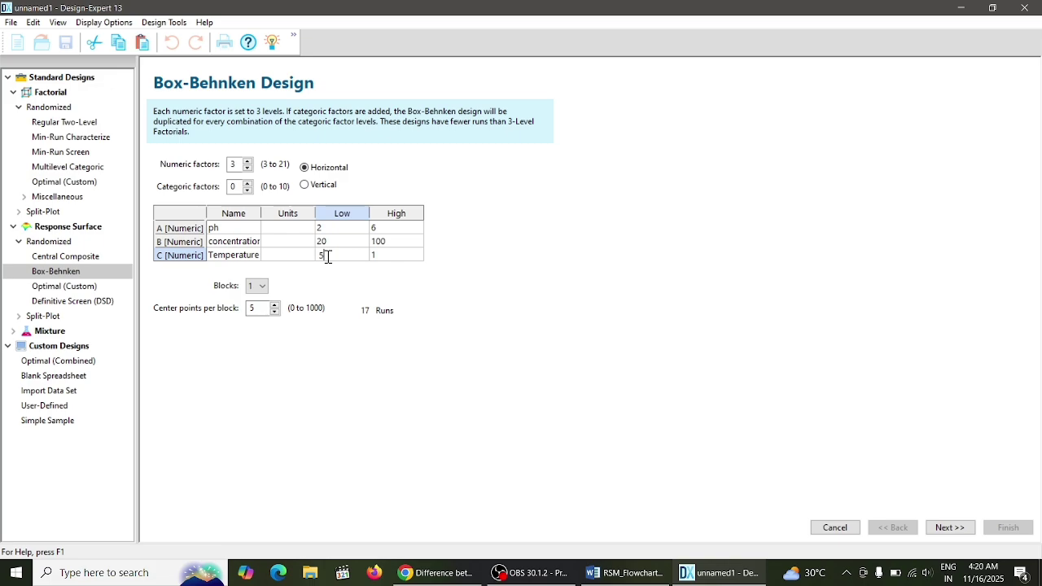
left_click(385, 257)
type("0")
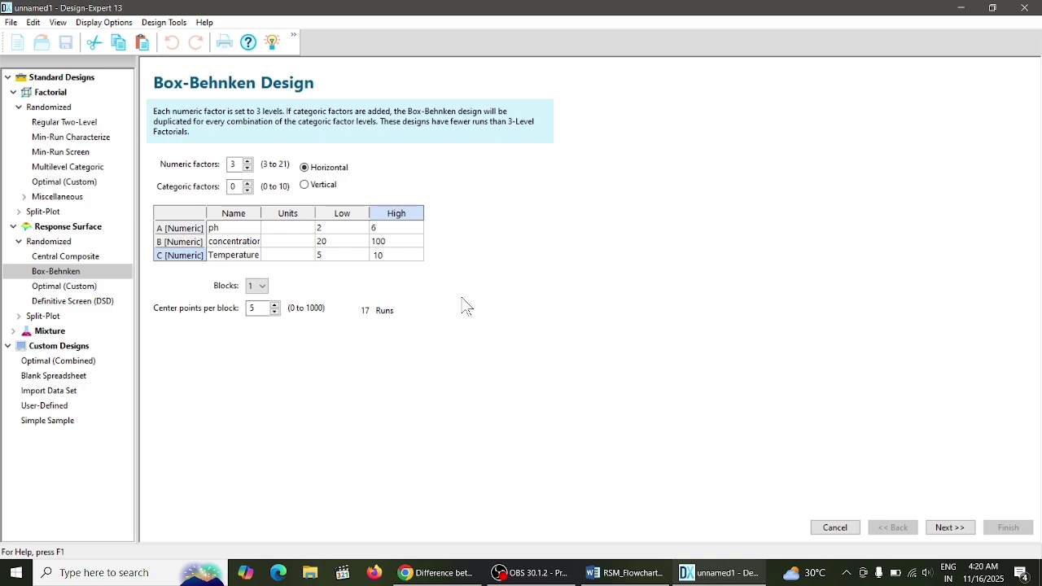
left_click(962, 528)
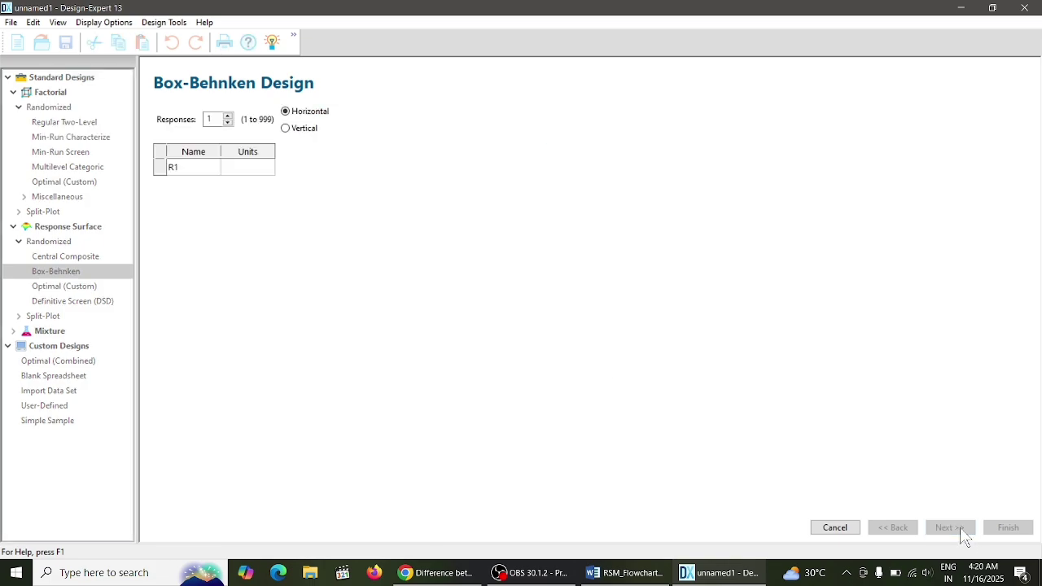
Name the first response "Removal" and add a second response named "Adsorption capacity".
left_click(198, 170)
type("Removal")
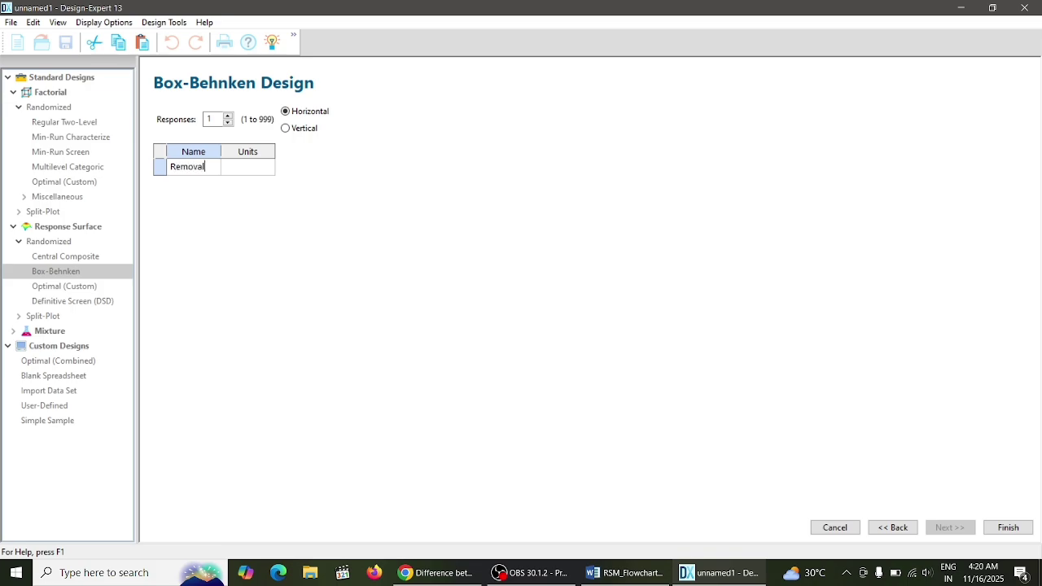
left_click(228, 116)
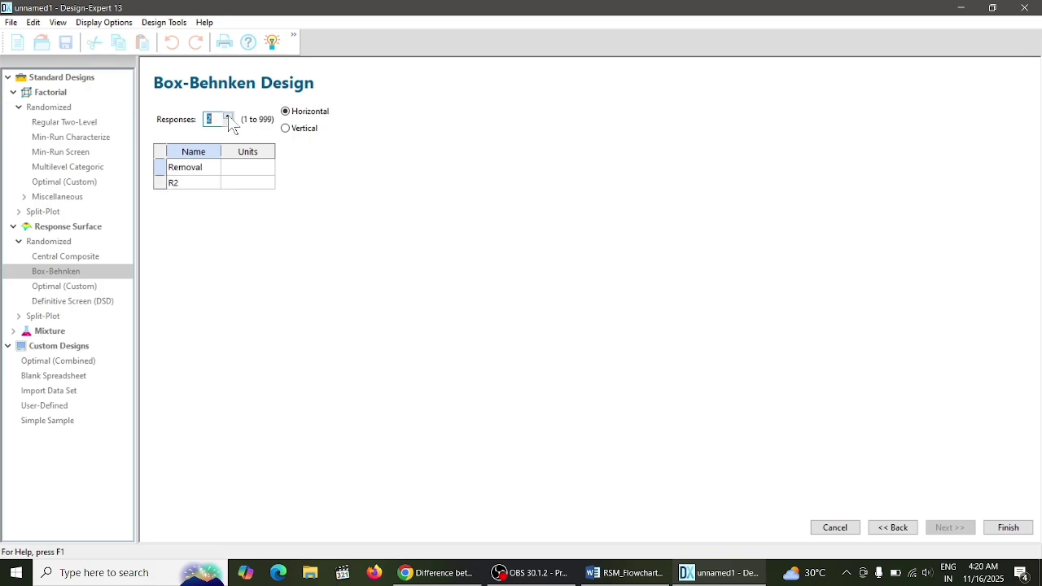
left_click(196, 184)
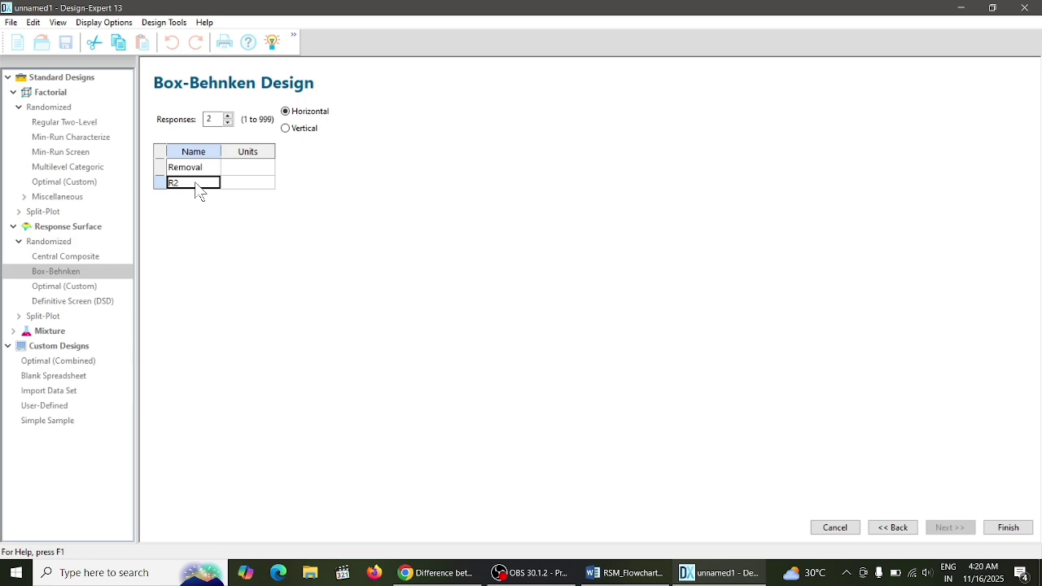
type("Ads")
type("or")
type("ption cap")
type("ac")
type("ity")
Set the units of Removal to % and of Adsorption capacity to mg/g, and finish building the design.
left_click(271, 169)
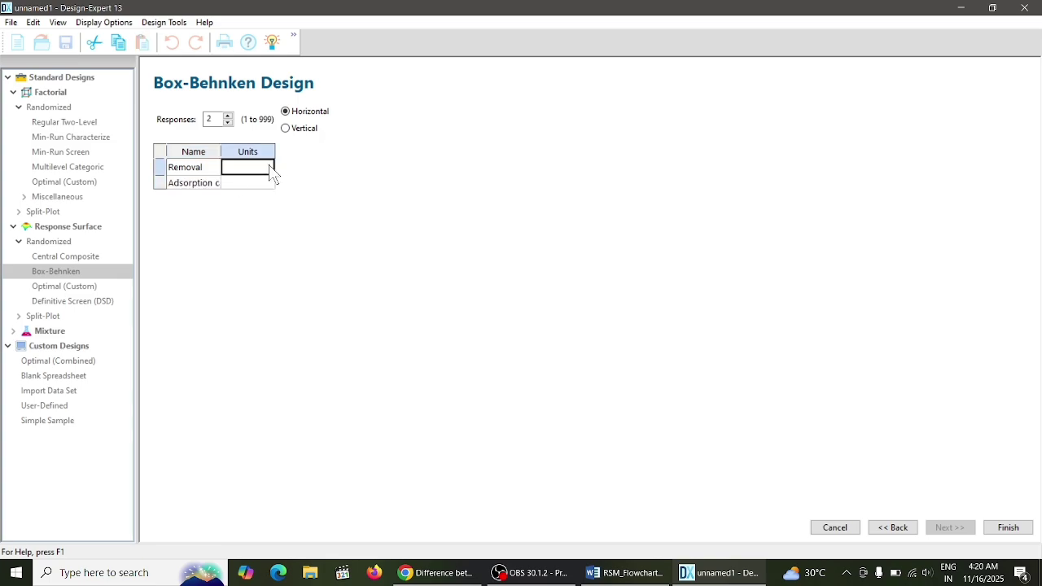
type("%")
key("Return")
type("m")
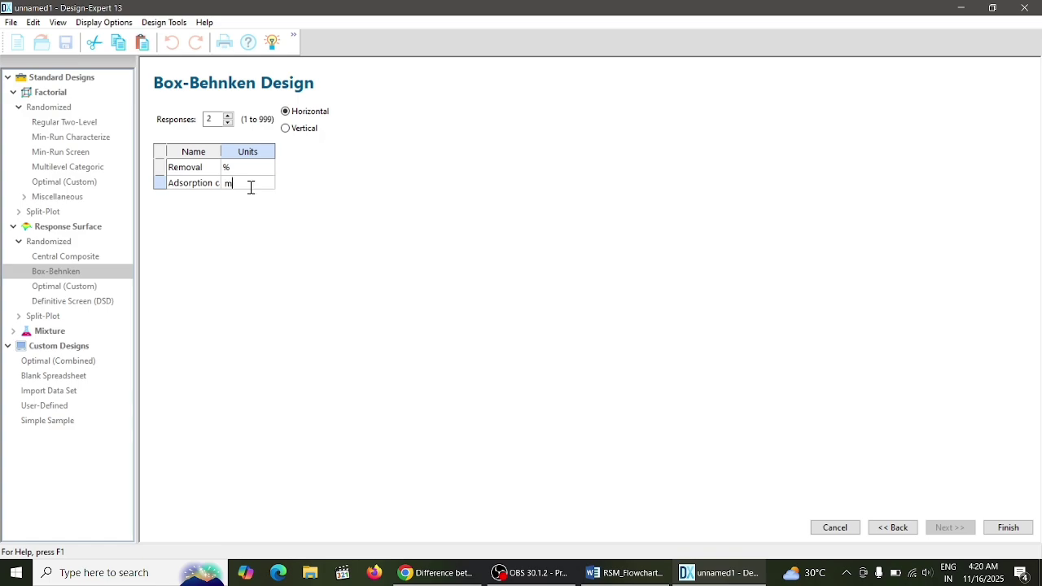
type("g/g")
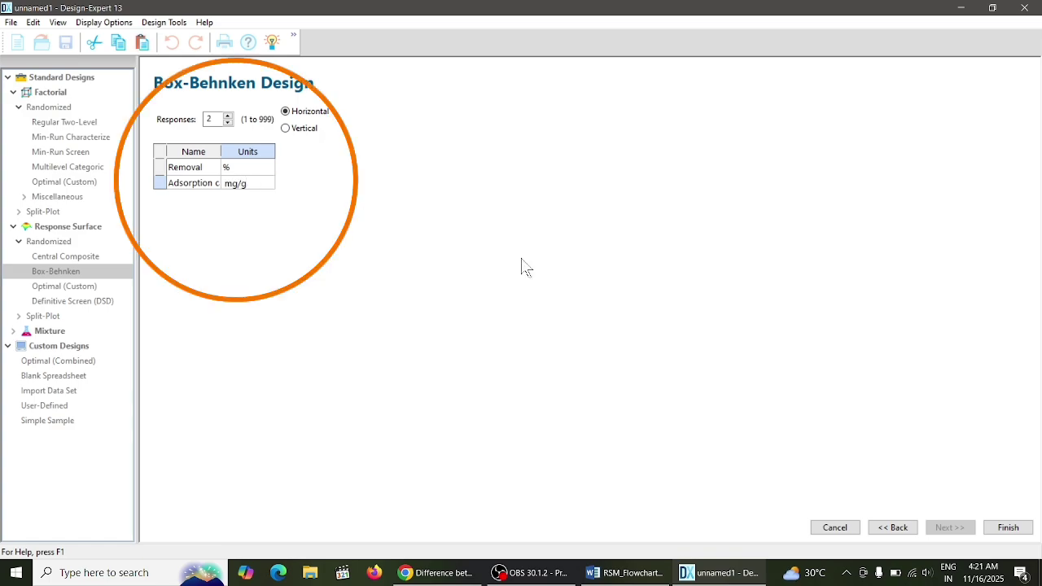
left_click(1006, 528)
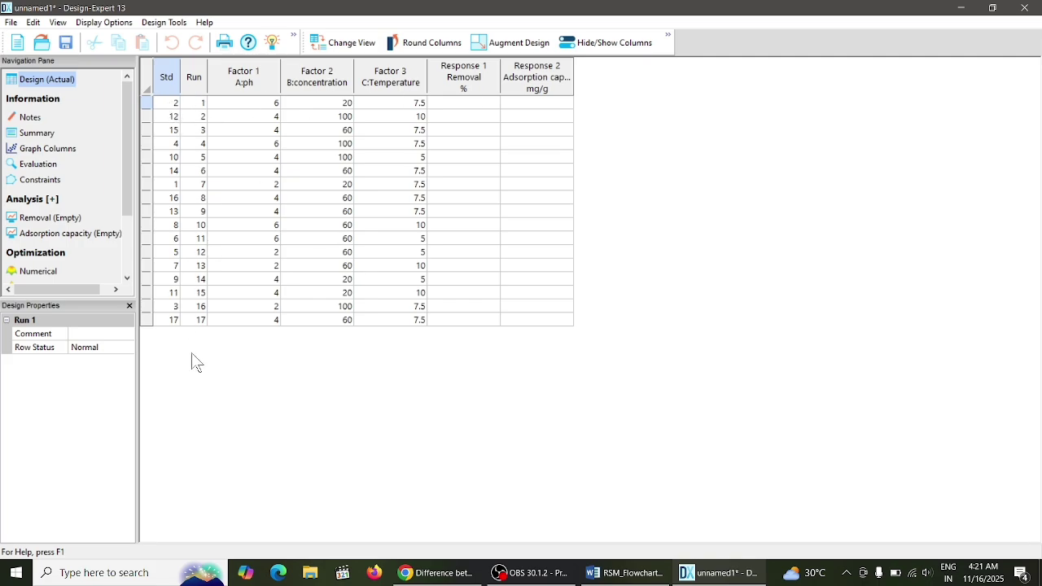
Examine the ph, concentration and Temperature factor columns and the Removal and Adsorption capacity response columns of the run table.
left_click(248, 73)
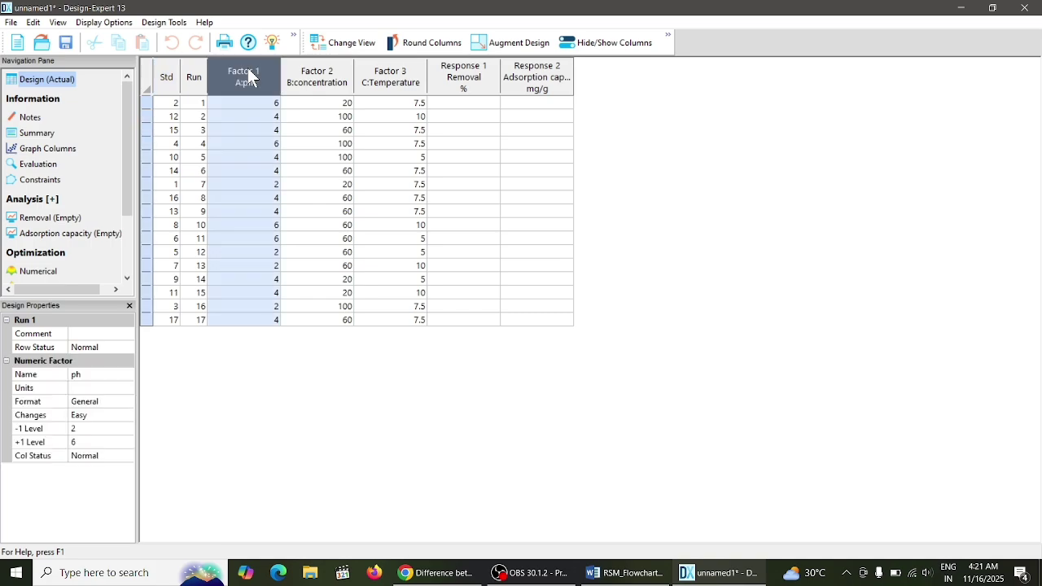
left_click(330, 84)
left_click(383, 72)
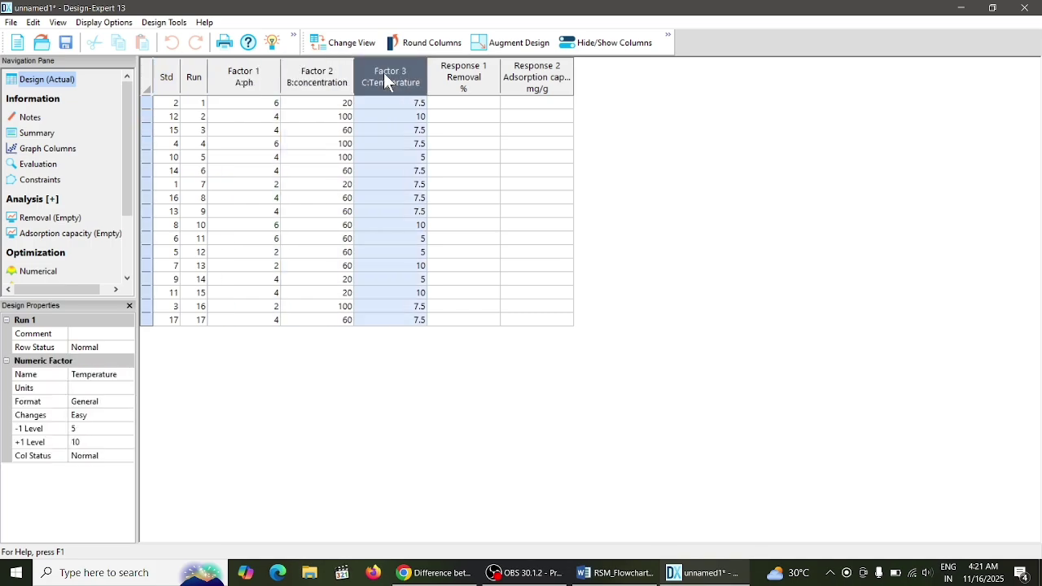
left_click(470, 73)
left_click(537, 79)
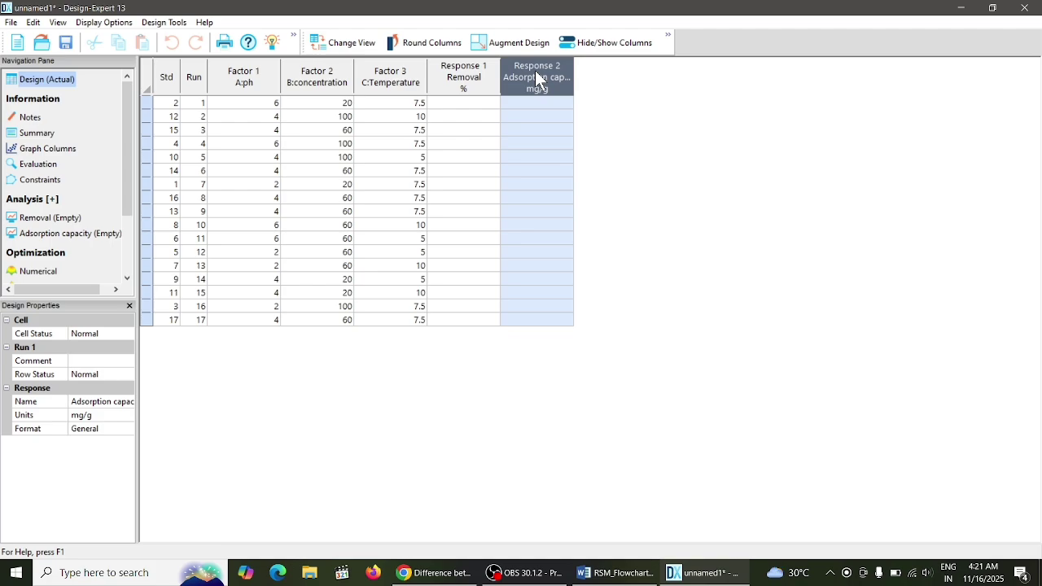
left_click(320, 75)
left_click(238, 73)
left_click(377, 86)
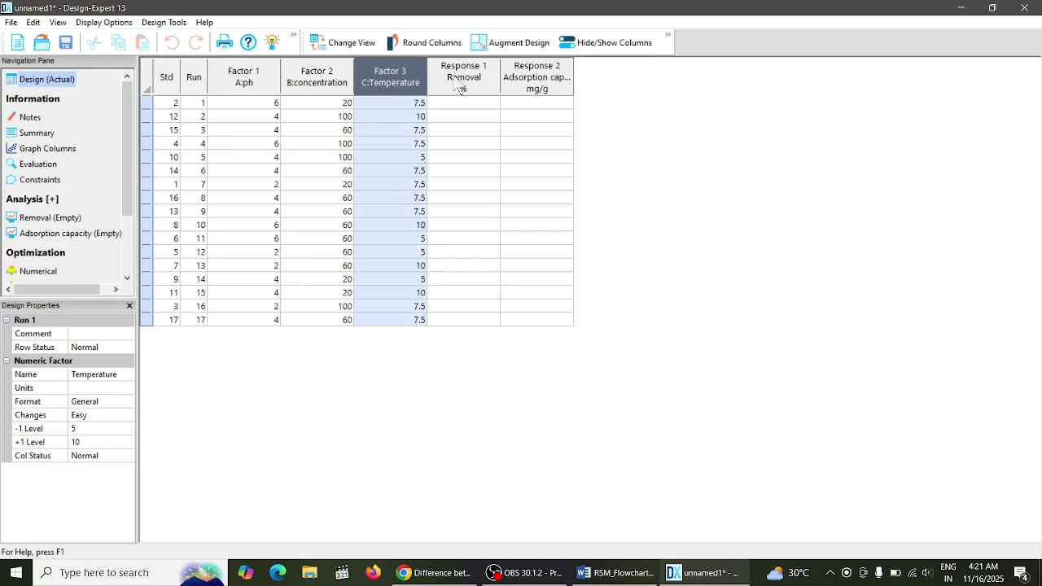
left_click(461, 74)
left_click(533, 79)
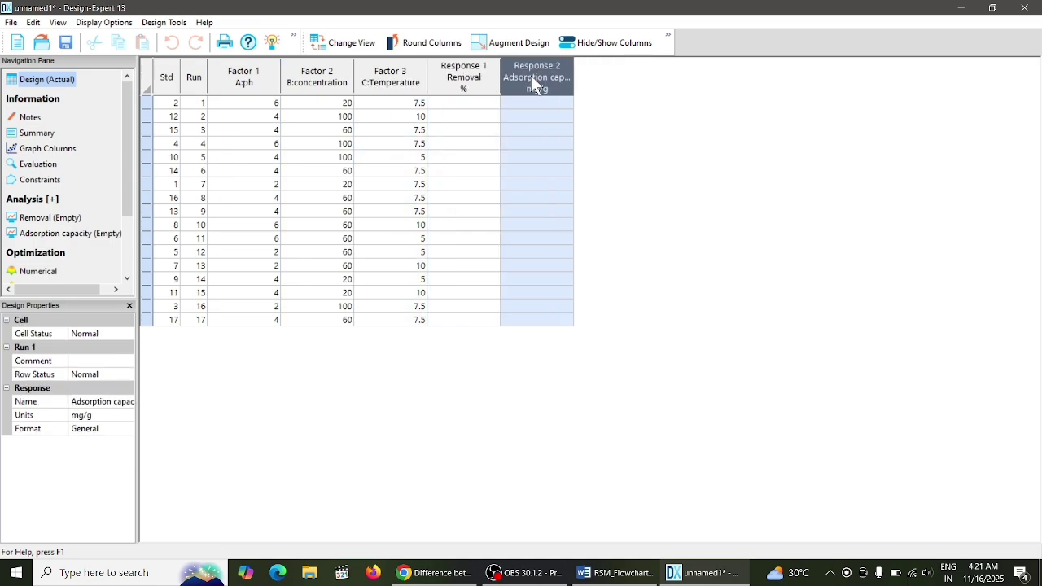
left_click(546, 575)
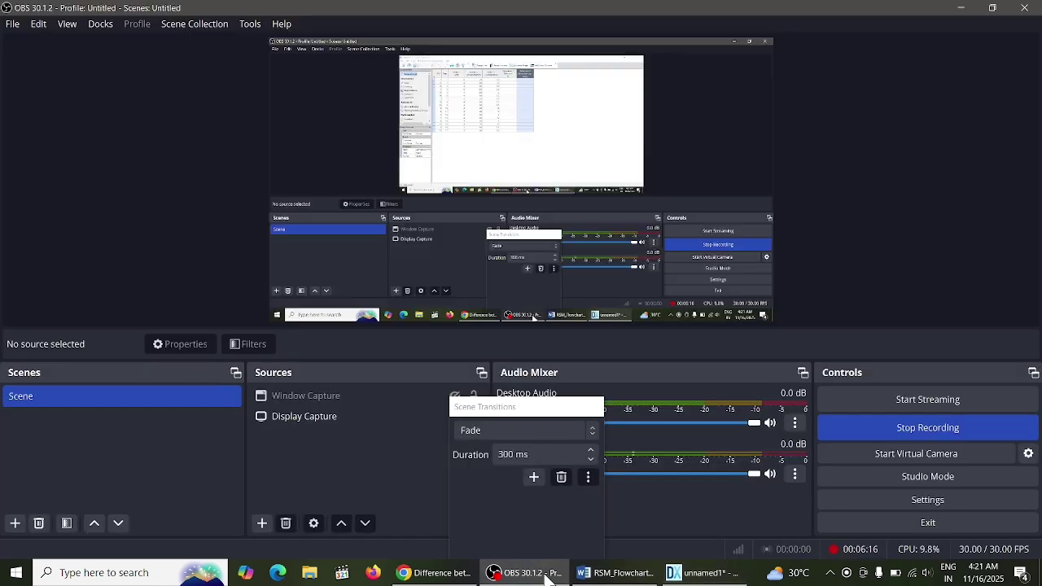